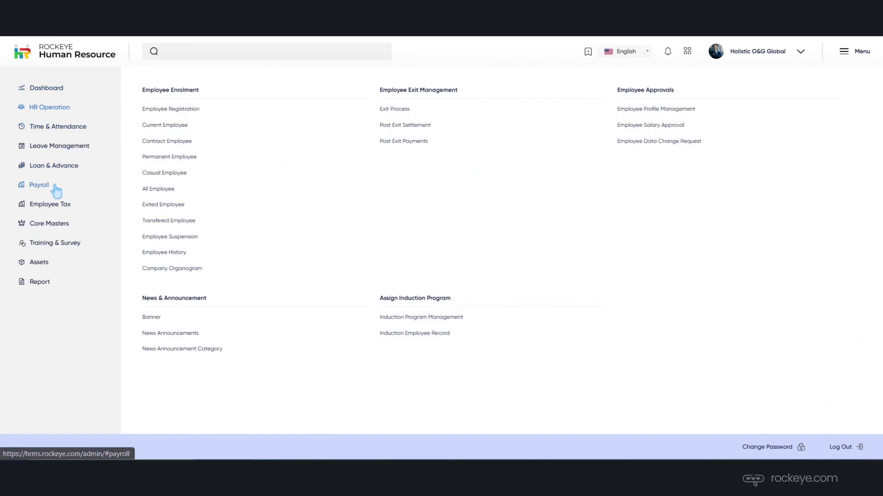
- Create a payroll salary structure named Casual Employee Salary Structure with a Monthly pay cycle
click(55, 187)
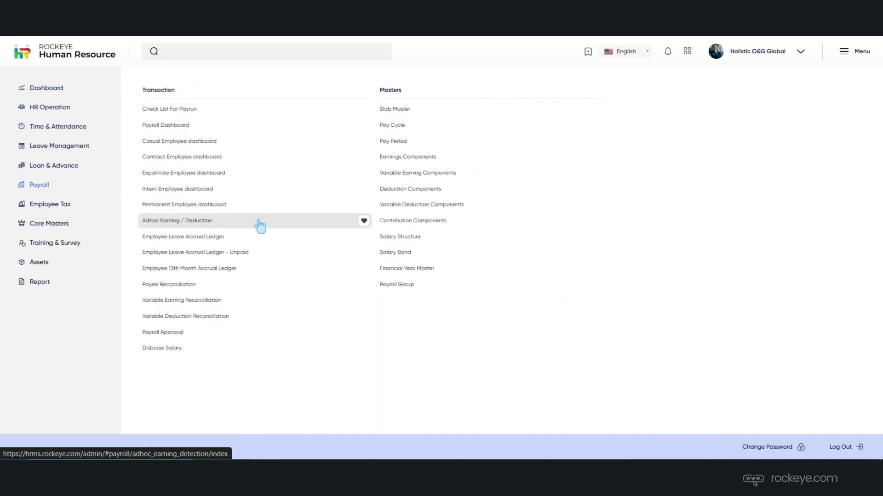
click(428, 240)
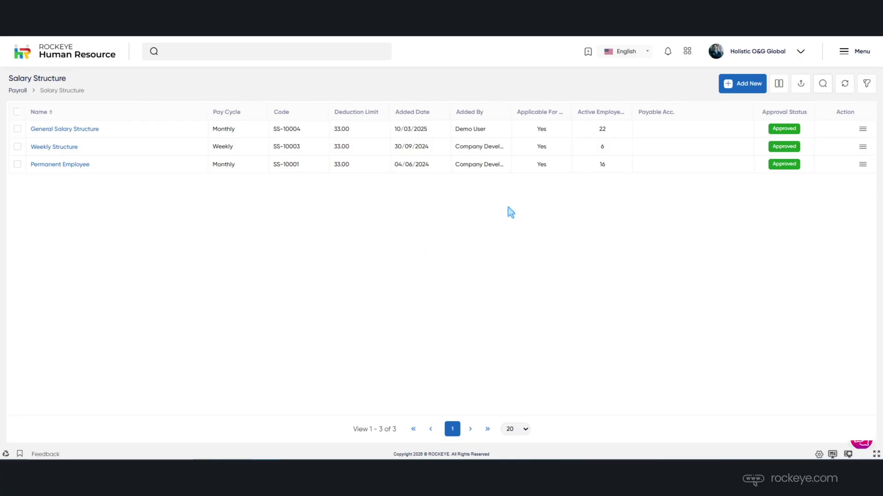
click(741, 85)
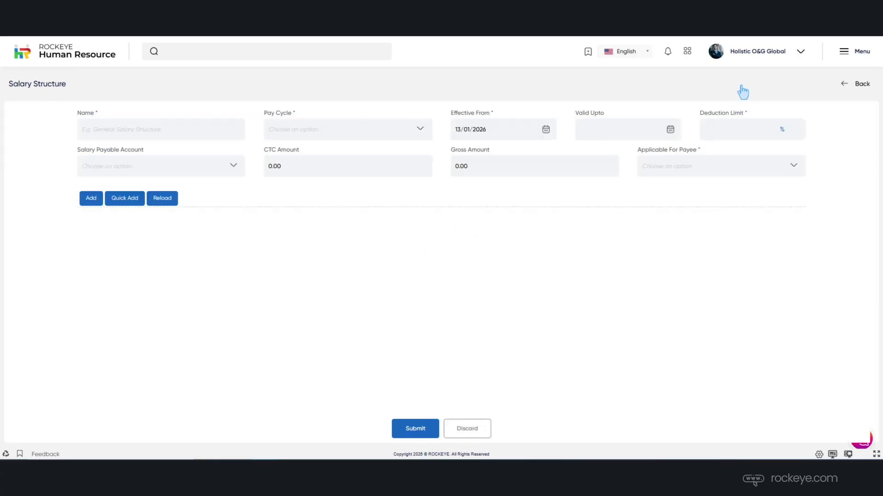
text(Casual Employee Salary Structure)
click(421, 130)
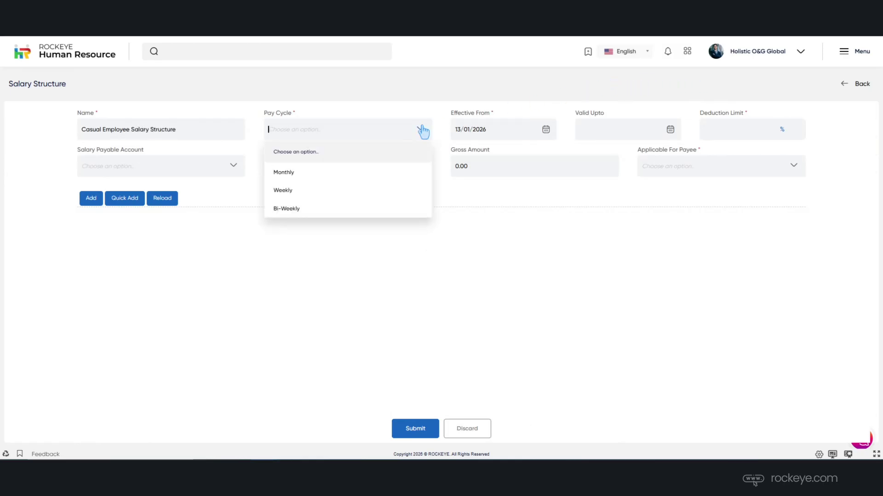
click(410, 173)
- Set the salary structure's effective date to 01/01/2026 and its valid-upto date to 31/12/2026
click(547, 130)
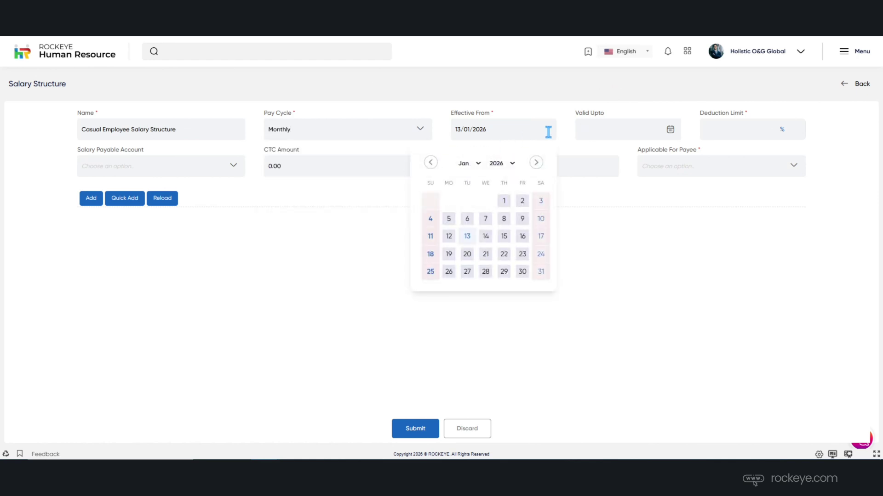
click(504, 200)
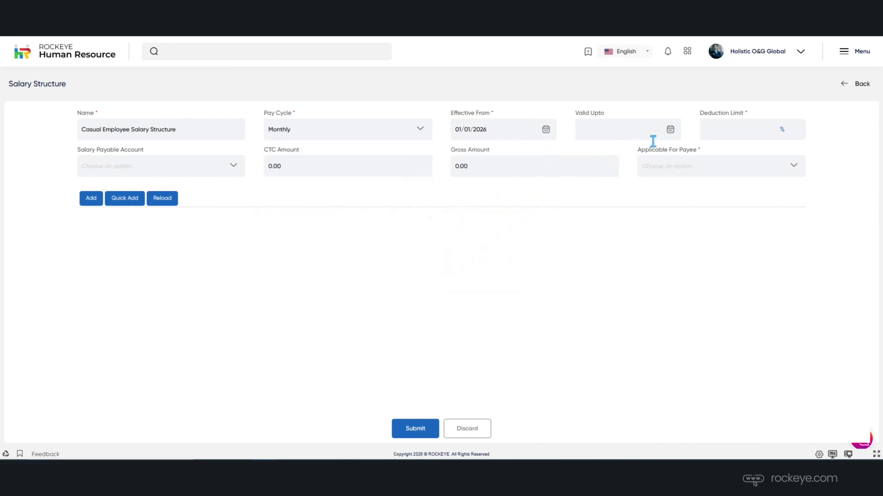
click(671, 133)
click(593, 163)
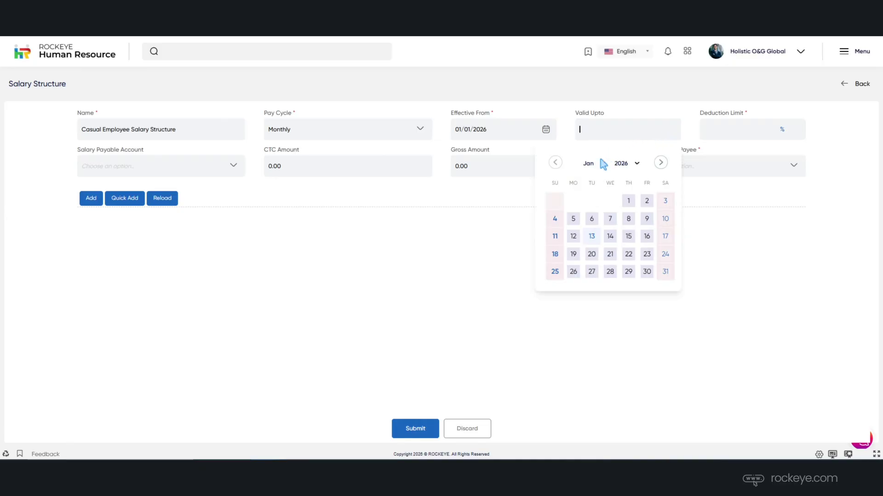
click(629, 275)
click(628, 272)
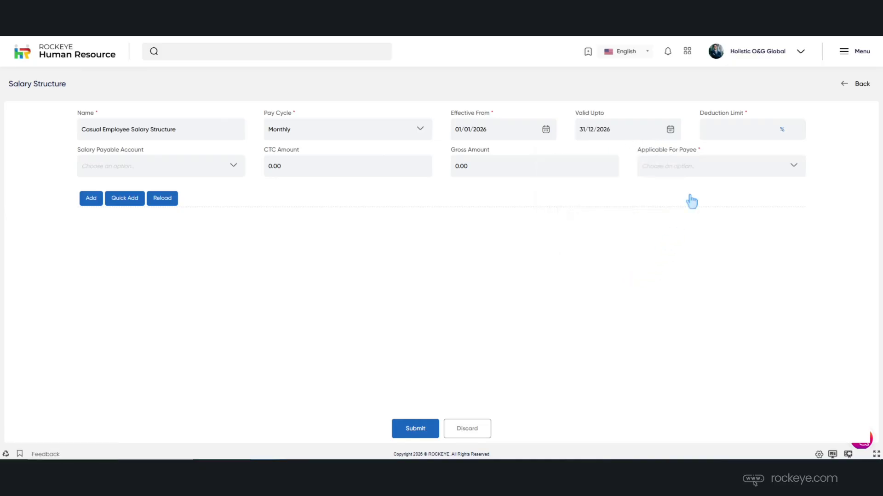
- Set the salary structure's deduction limit to 35% and Applicable For Payee to Yes
click(723, 130)
text(35)
click(684, 169)
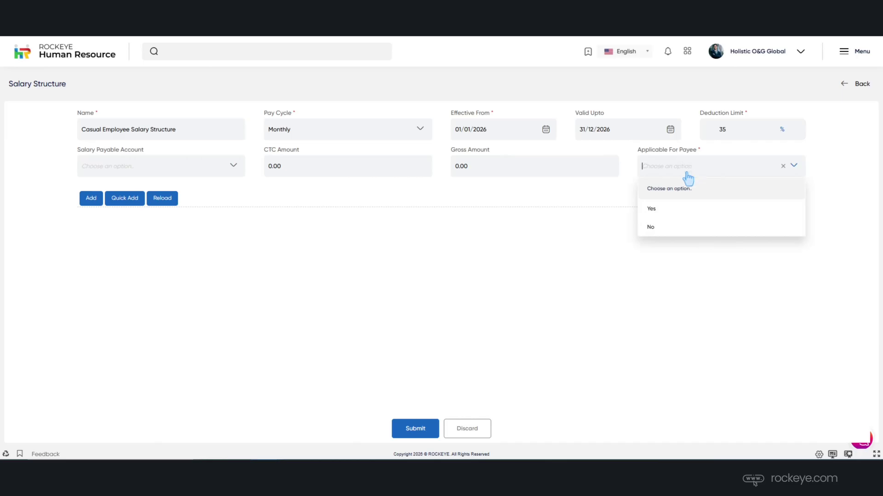
click(679, 216)
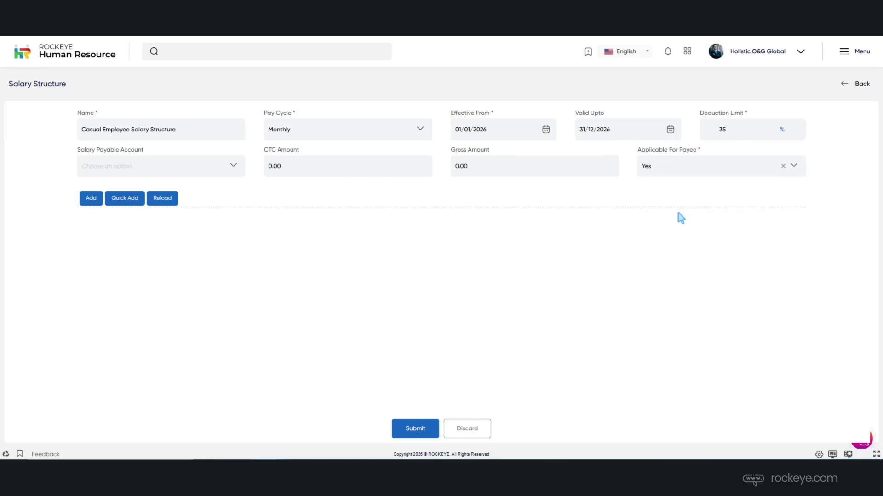
- Start a Basic Salary component in the structure, dated from 01/01/2026 to 31/12/2026
click(91, 200)
click(327, 110)
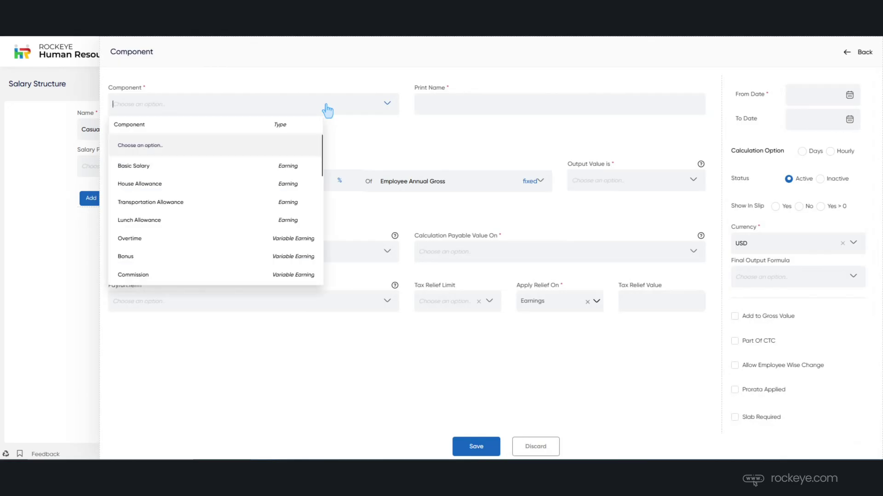
click(296, 167)
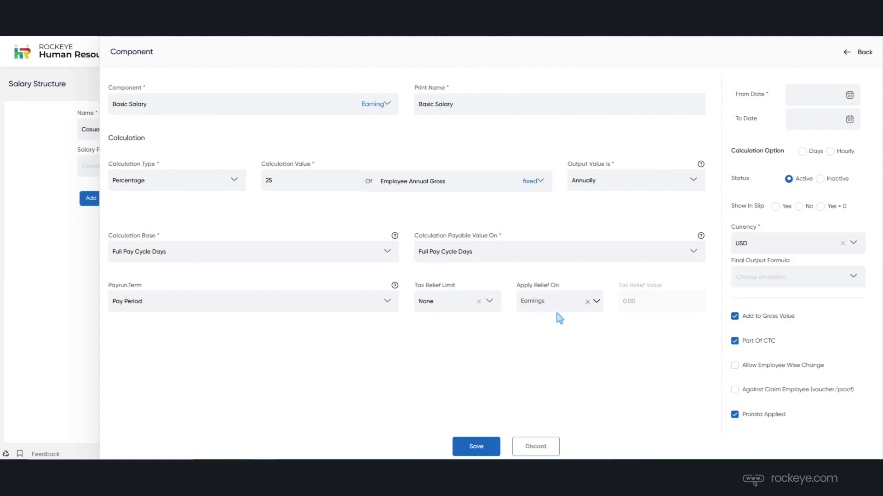
click(849, 93)
click(812, 164)
click(824, 120)
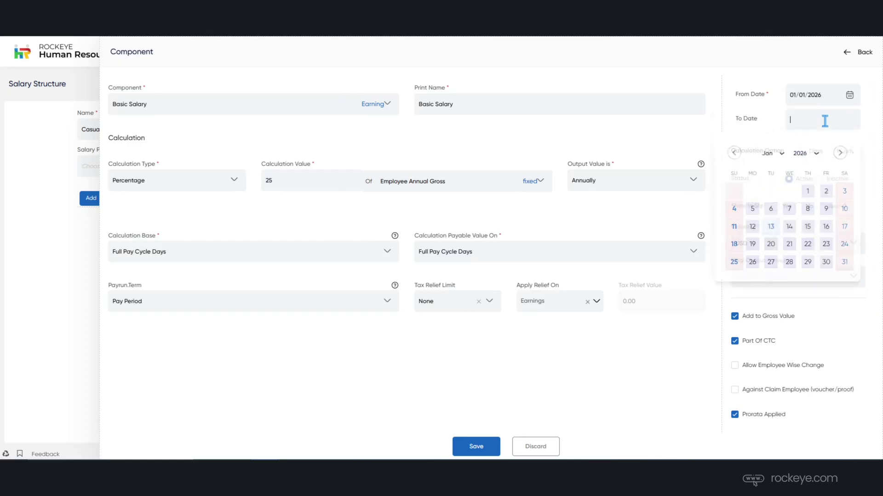
click(777, 153)
click(782, 258)
click(807, 262)
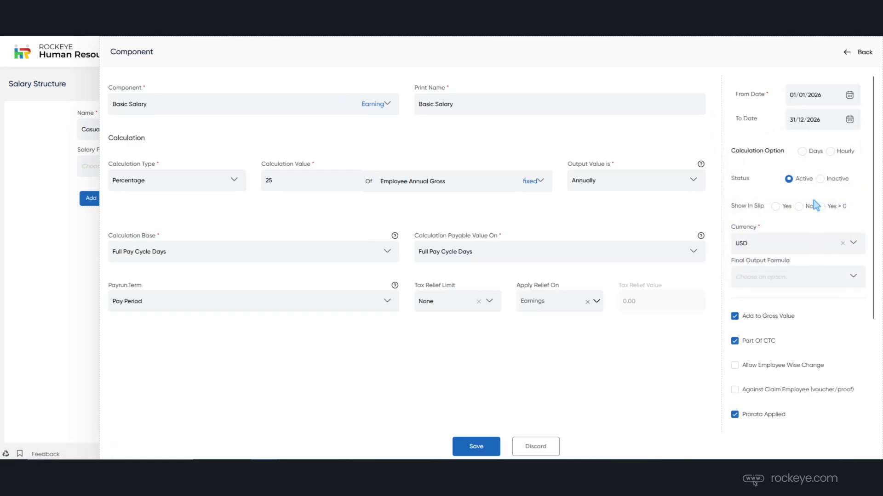
- Set the Basic Salary component's calculation option to Days, Show In Slip to Yes, and final output formula to Decimal Two
click(808, 154)
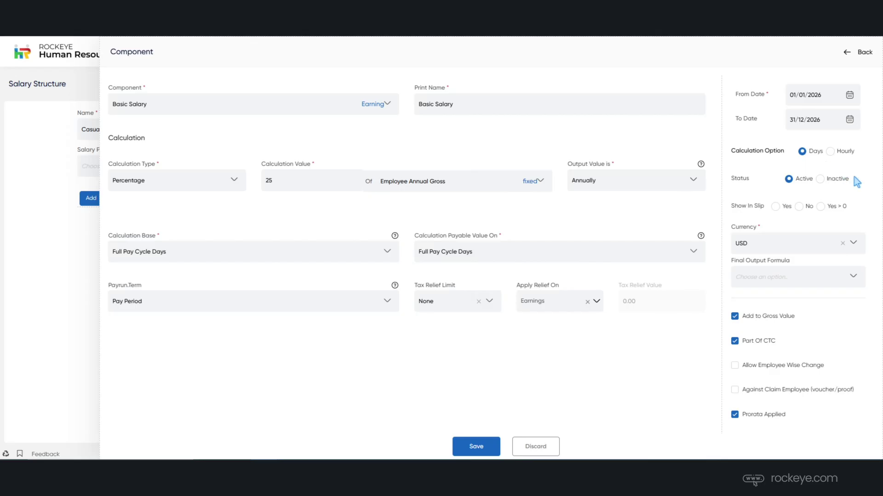
click(777, 208)
click(853, 276)
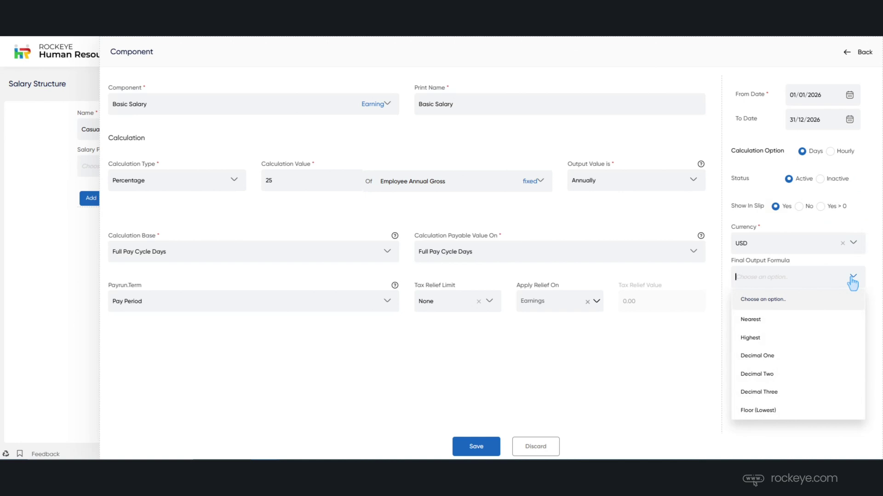
click(802, 379)
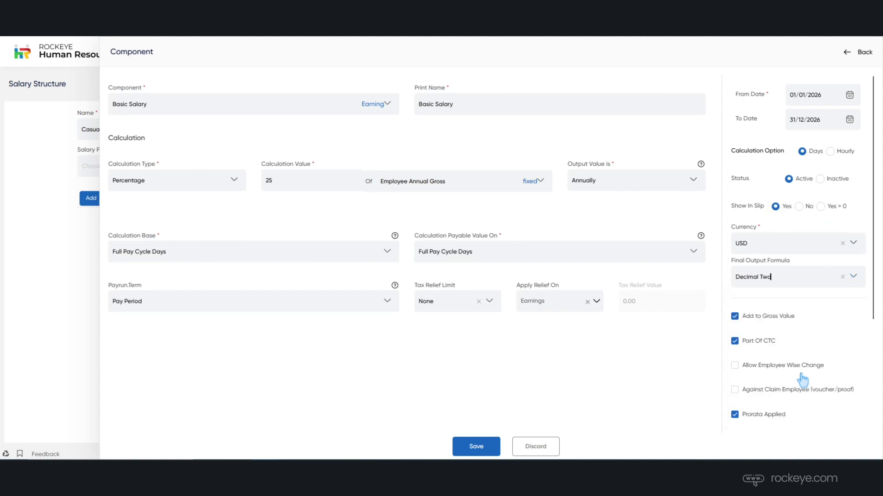
- Require the TDS Slab for the Basic Salary component, and discard the component form
scroll(835, 307, down, 4)
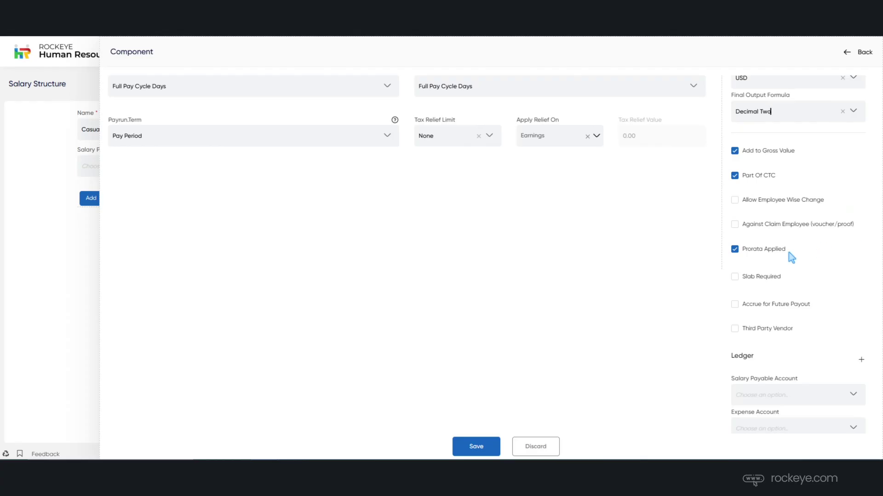
click(765, 278)
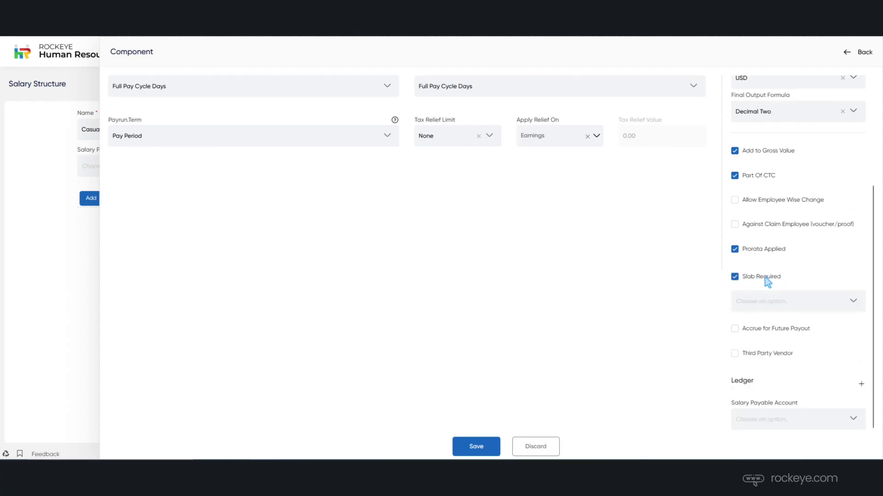
click(766, 305)
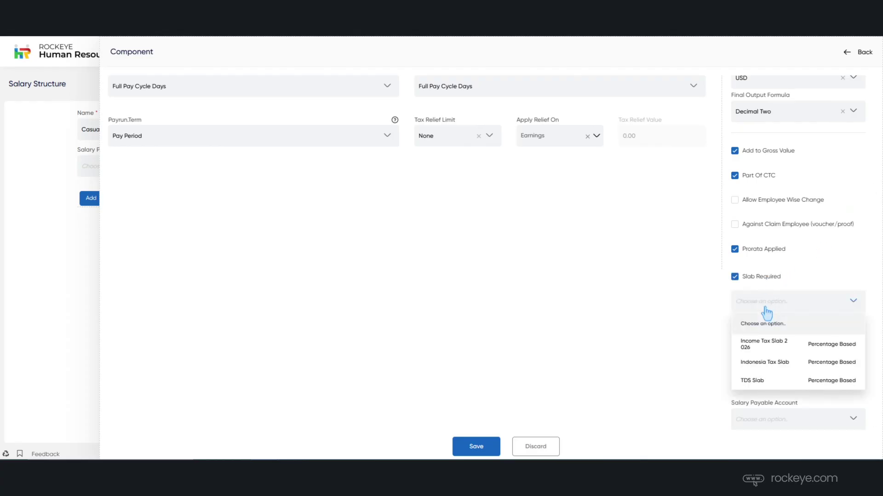
click(757, 381)
scroll(788, 339, up, 4)
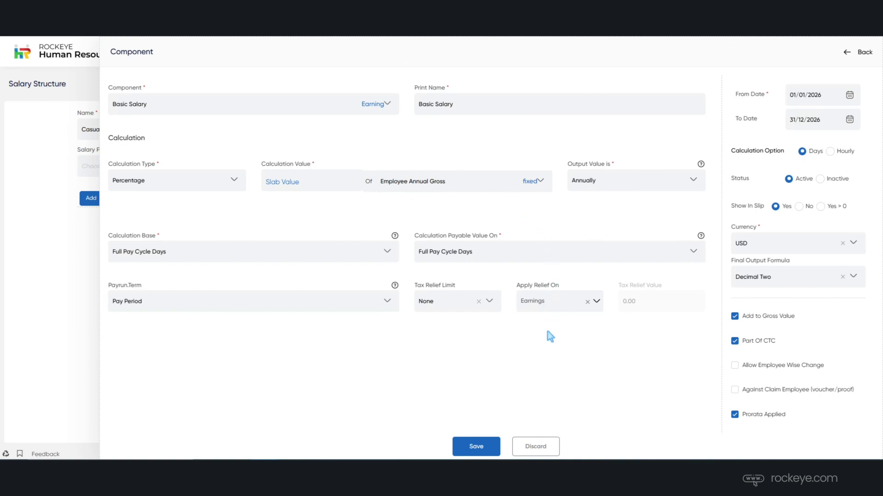
click(537, 448)
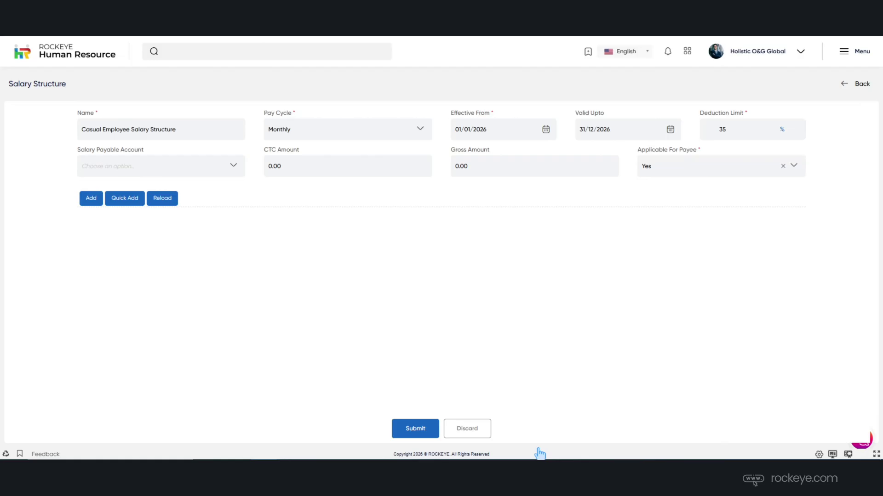
- Quick-add the earning components Basic Salary, House Allowance and Transportation Allowance, plus the variable earnings Overtime and Bonus
click(125, 198)
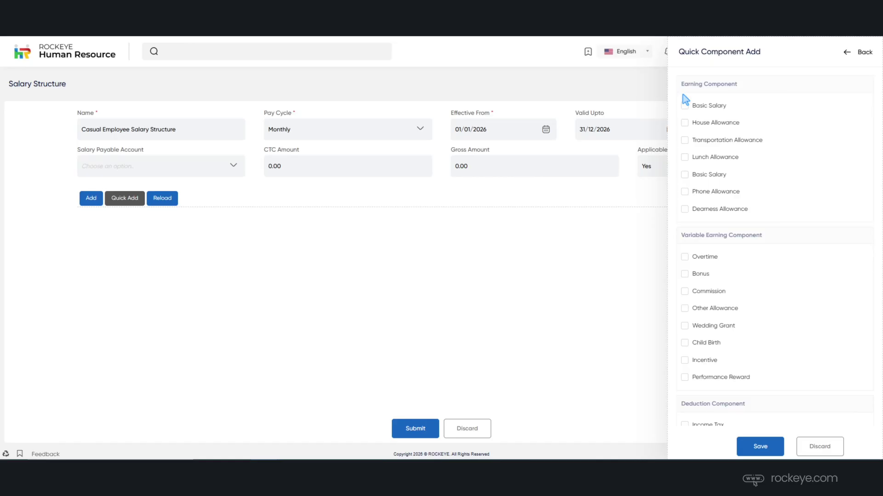
click(684, 106)
click(684, 123)
click(685, 140)
scroll(763, 190, down, 3)
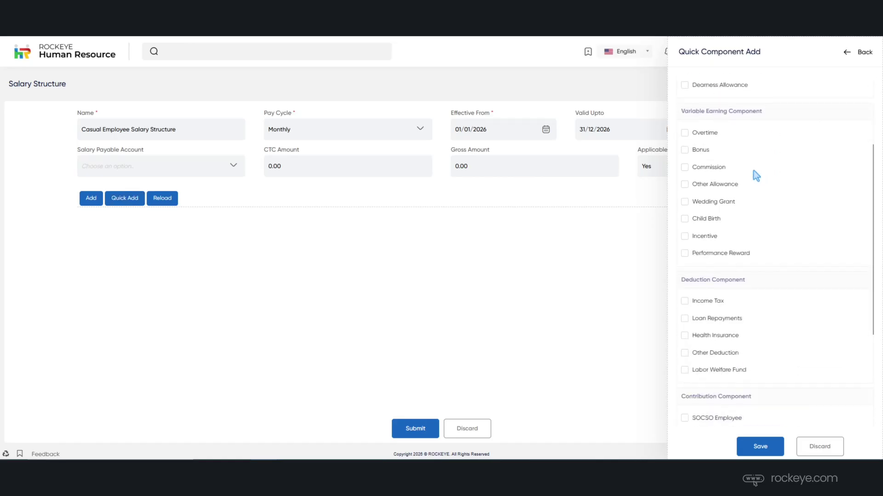
click(685, 133)
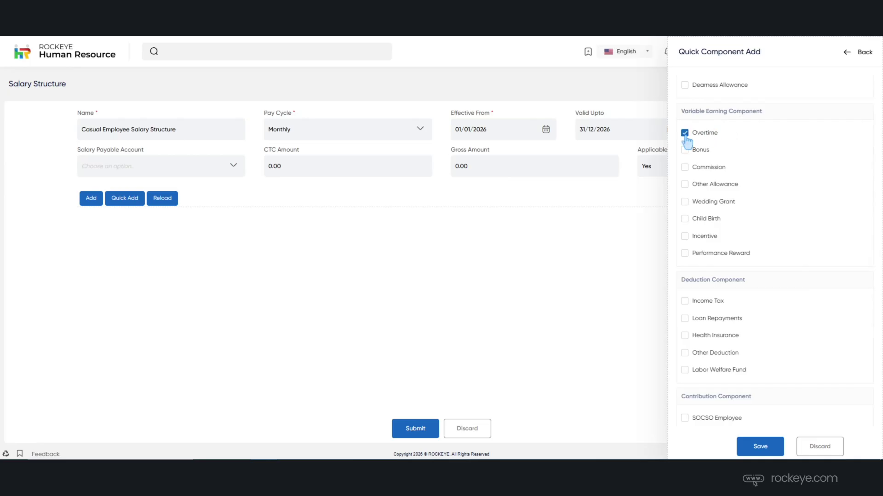
click(684, 150)
- Include the deduction components Income Tax, Loan Repayments, Health Insurance and Labor Welfare Fund in the quick-add selection
scroll(747, 204, down, 4)
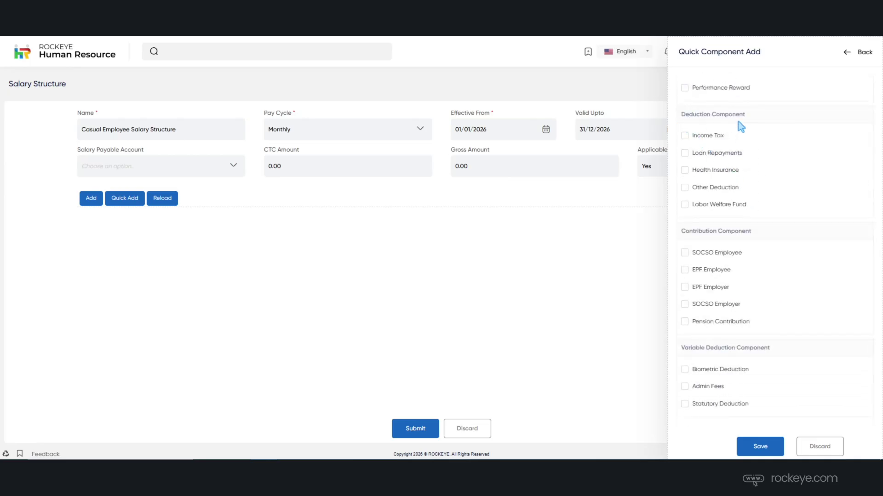
click(684, 153)
click(684, 170)
click(685, 204)
- Include EPF Employee, EPF Employer, Pension Contribution, Biometric Deduction, Statutory Deduction and Performance Reward, and save the quick-add selection
click(684, 270)
click(685, 287)
click(685, 322)
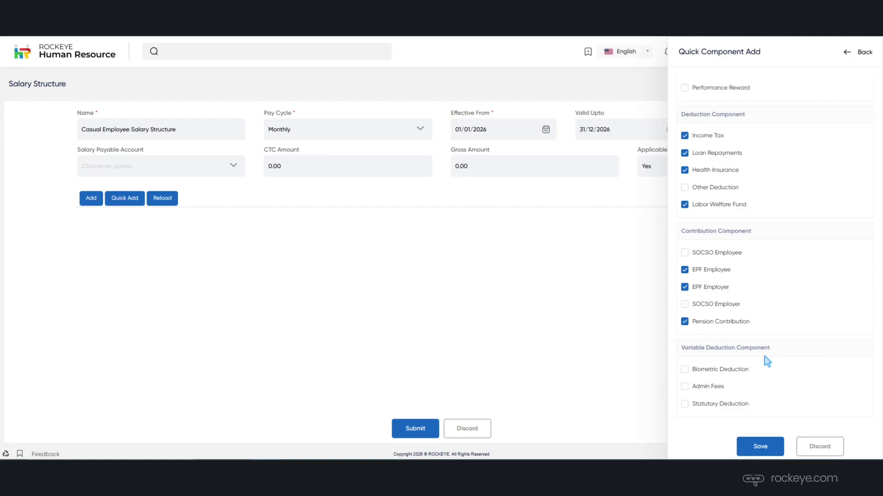
click(684, 405)
click(761, 449)
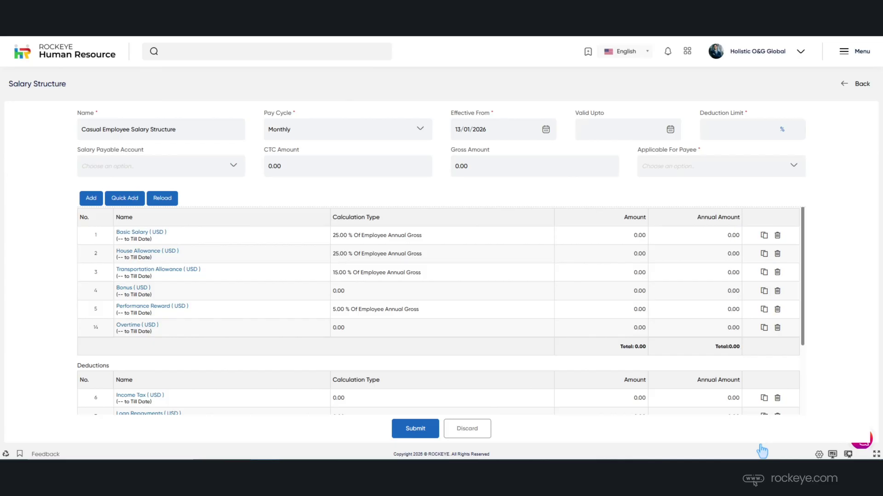
- Re-enter the salary structure's validity dates: effective from 01/01/2026 and valid upto 31/12/2026
click(545, 131)
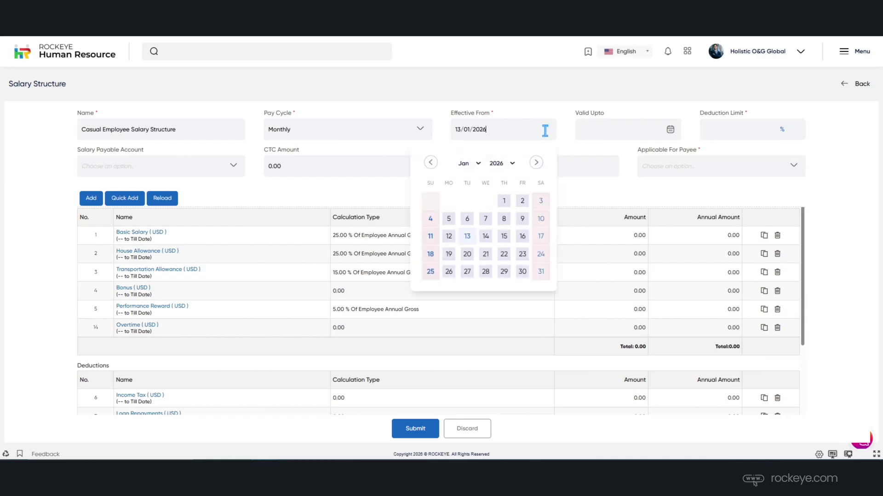
click(505, 201)
click(670, 130)
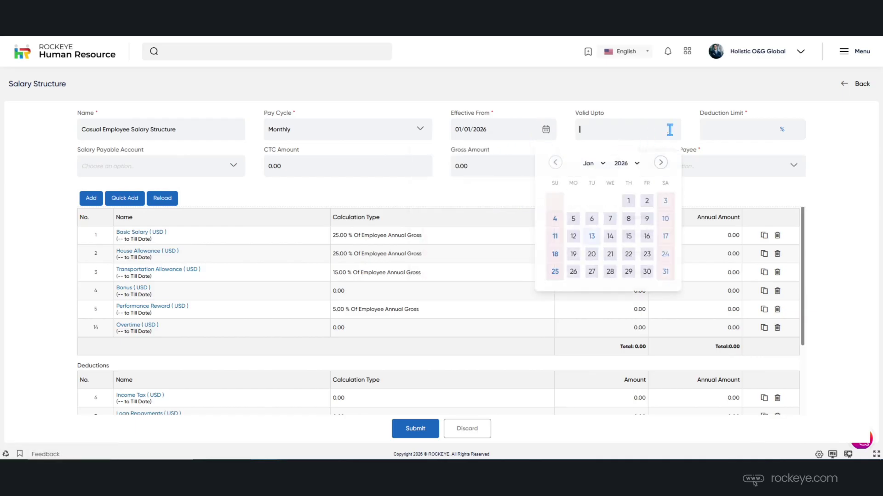
scroll(619, 286, down, 11)
click(629, 271)
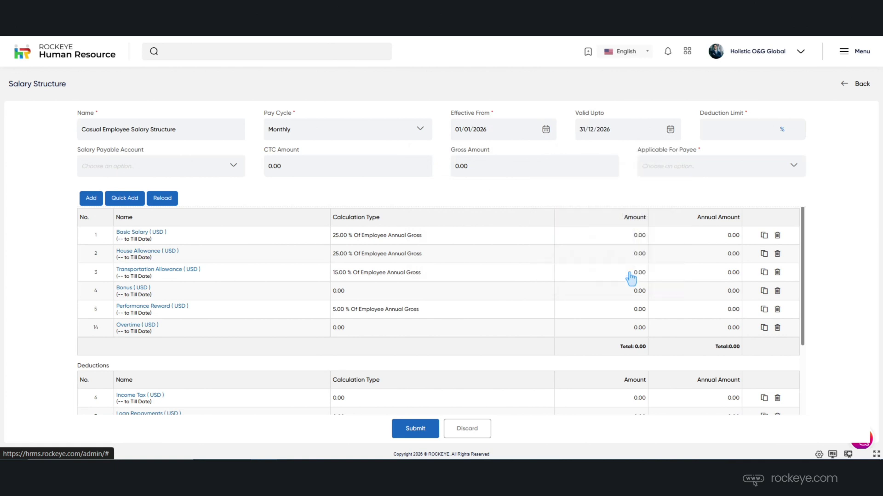
- Re-enter the deduction limit as 35% and Applicable For Payee as Yes, and review the structure's deduction components
click(736, 132)
text(35)
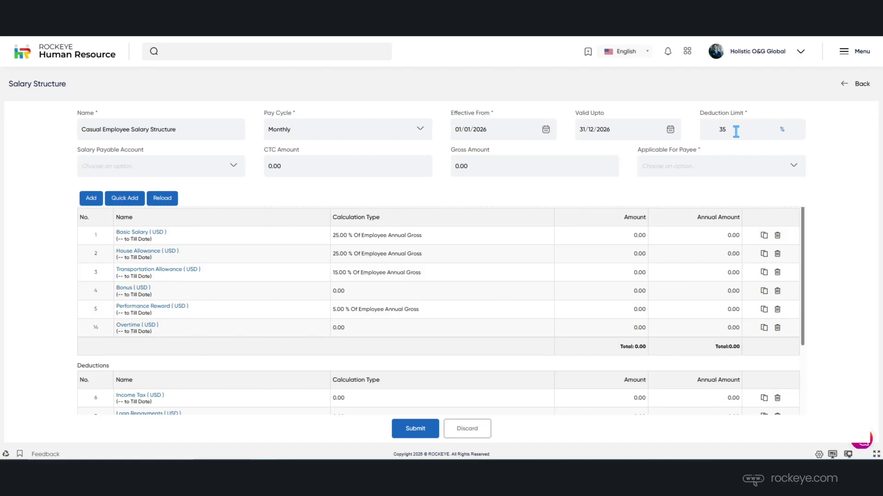
click(732, 170)
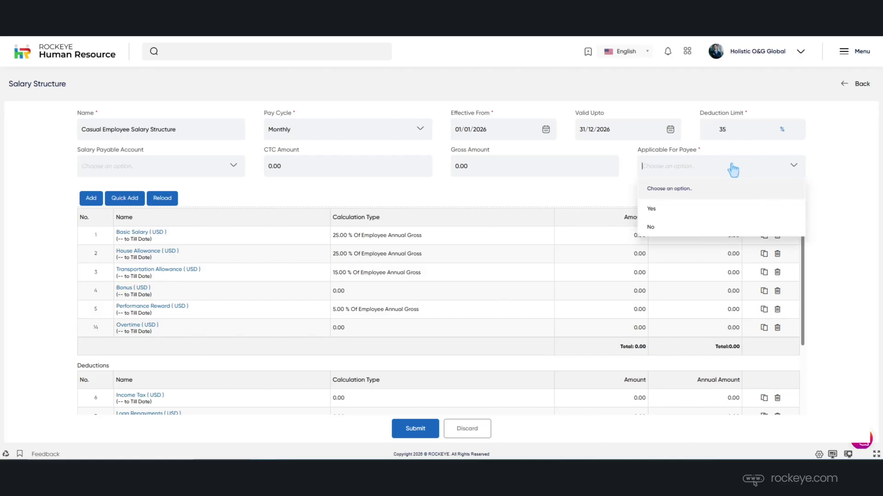
click(703, 210)
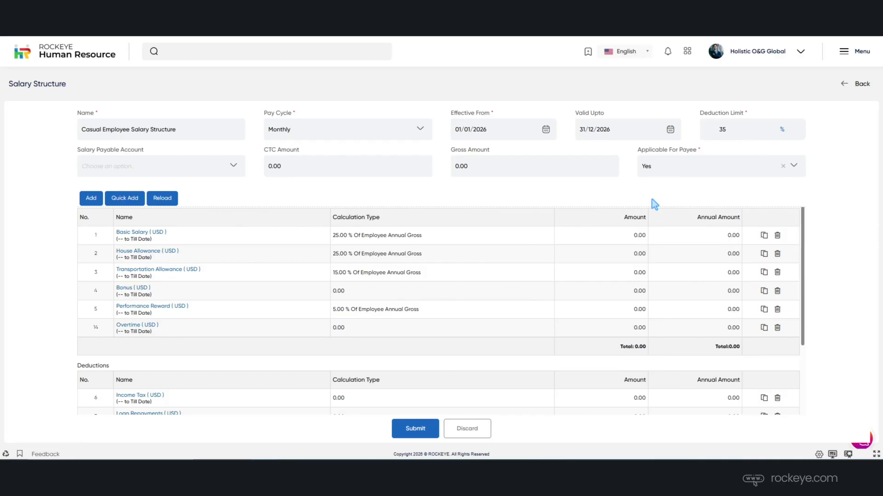
scroll(569, 243, down, 3)
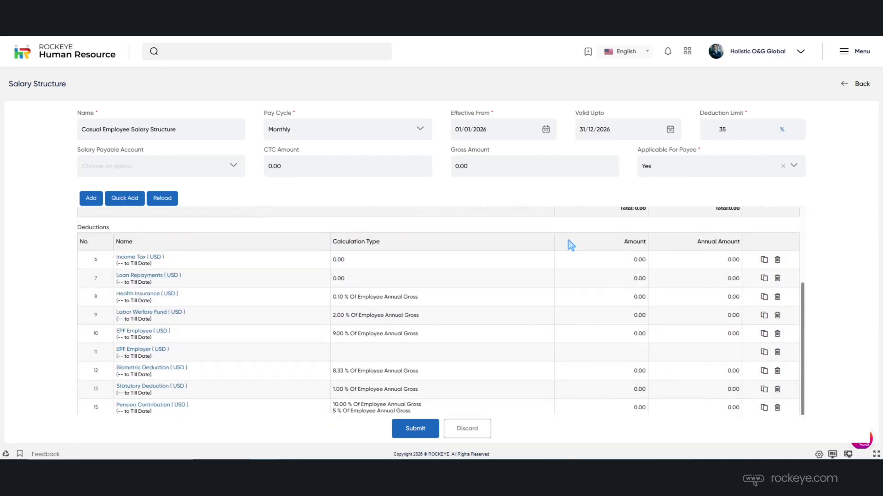
- Open the Basic Salary component and set its validity from 01/01/2026 to 31/12/2026
scroll(564, 257, up, 3)
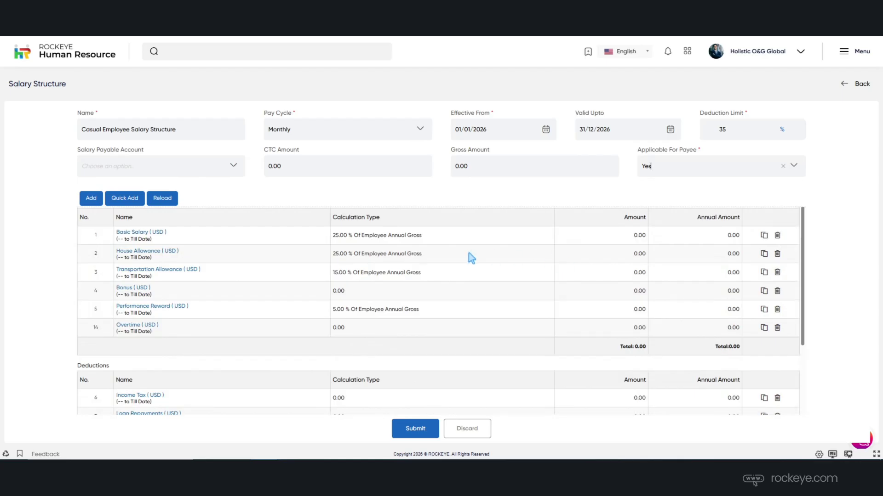
click(143, 238)
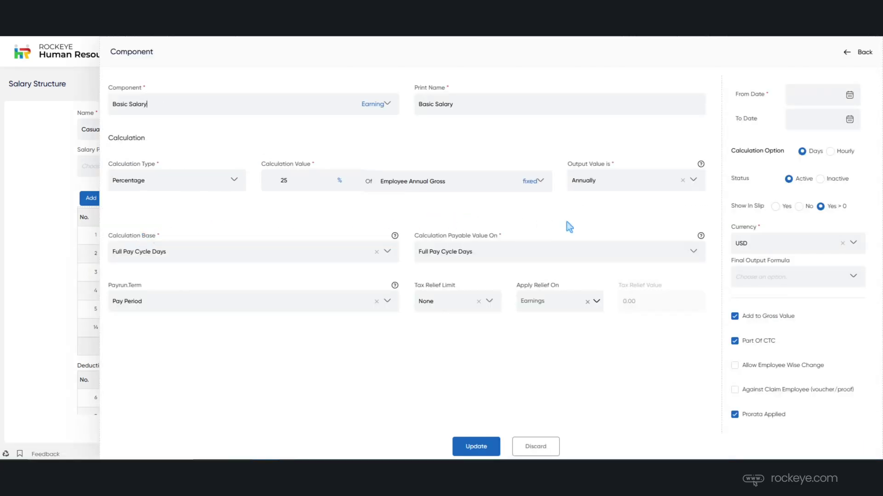
click(850, 95)
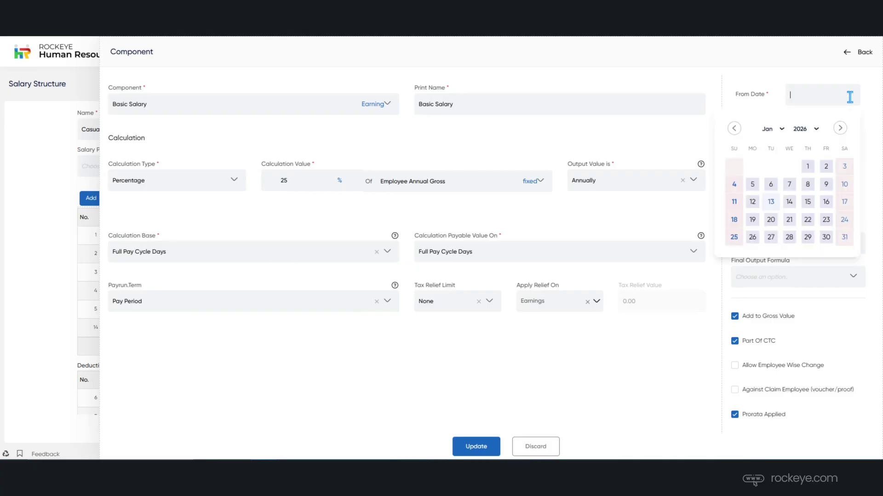
click(805, 166)
click(801, 124)
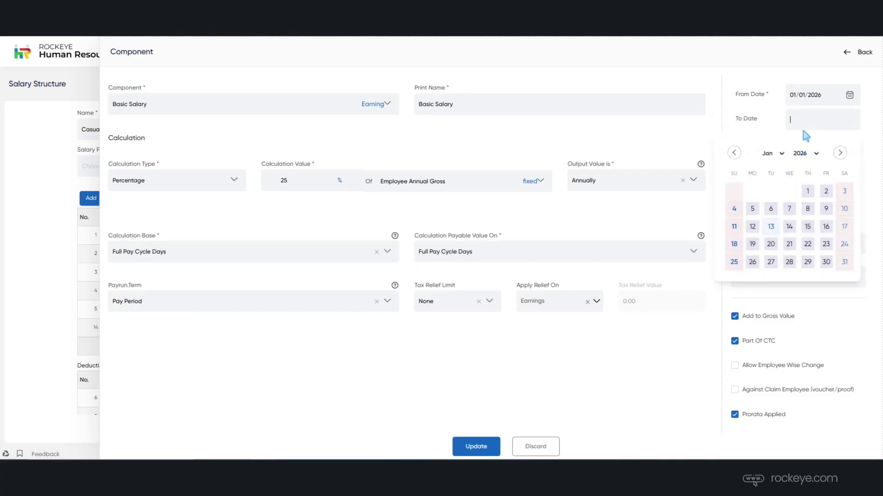
click(808, 261)
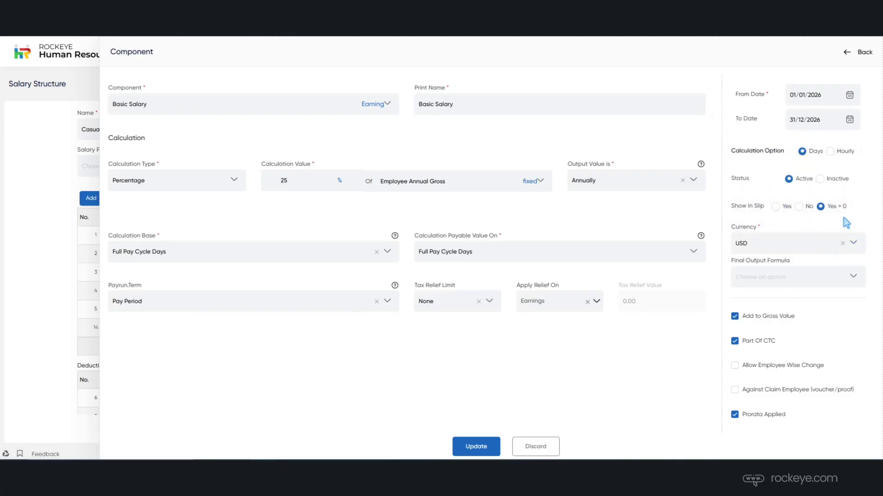
- Set Basic Salary to always show in the slip (Yes) and choose Decimal Two as its final output formula
scroll(850, 210, down, 1)
click(775, 164)
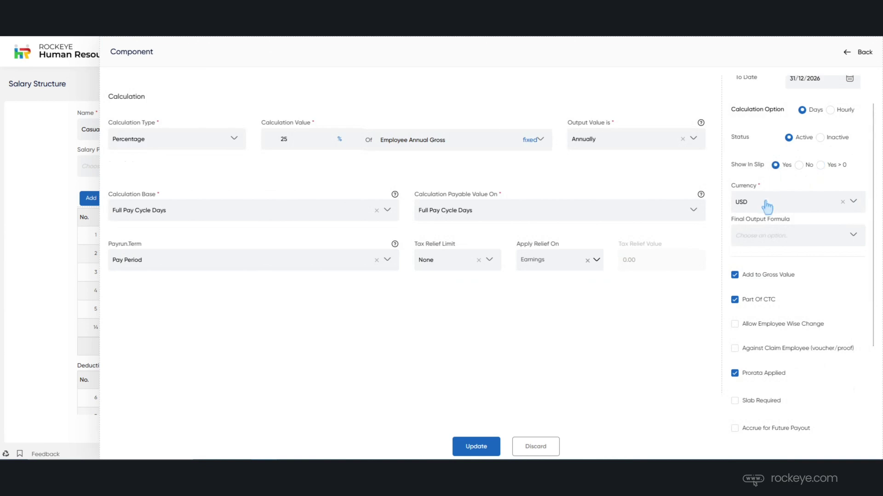
click(766, 236)
click(772, 332)
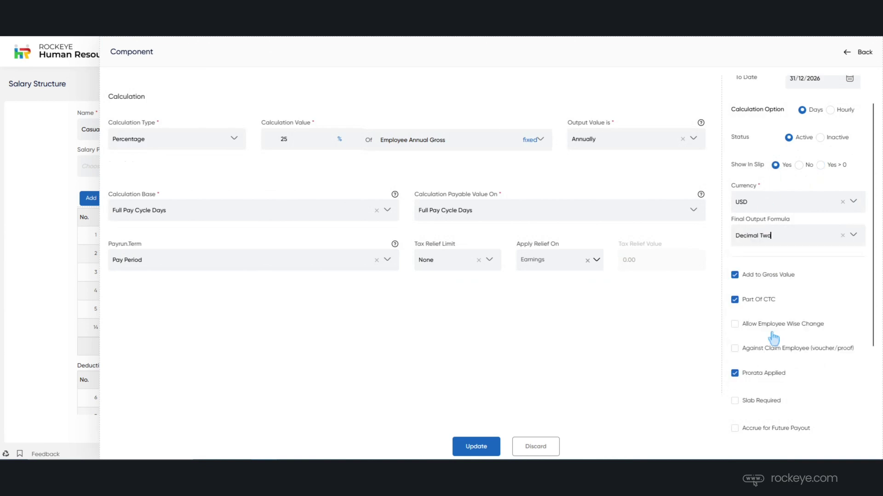
- Enable Slab Required for Basic Salary and assign the TDS Slab
scroll(819, 310, down, 2)
scroll(820, 311, down, 1)
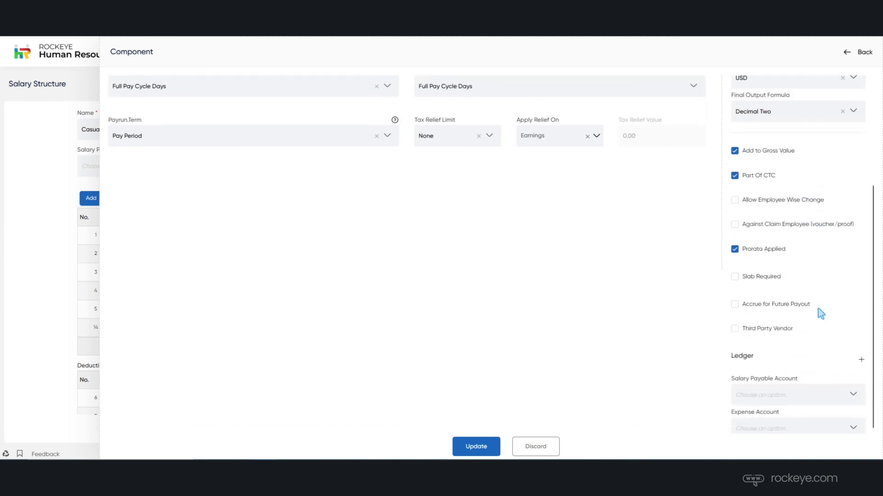
click(751, 276)
click(759, 303)
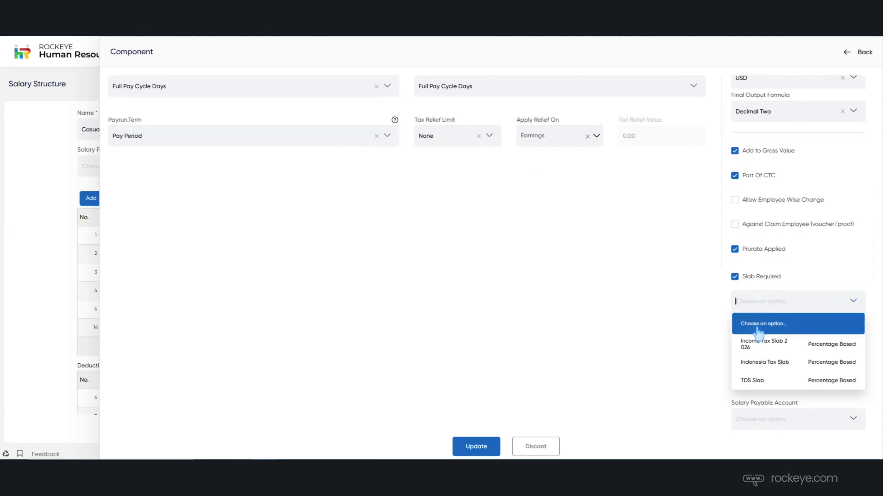
click(754, 381)
scroll(812, 349, up, 4)
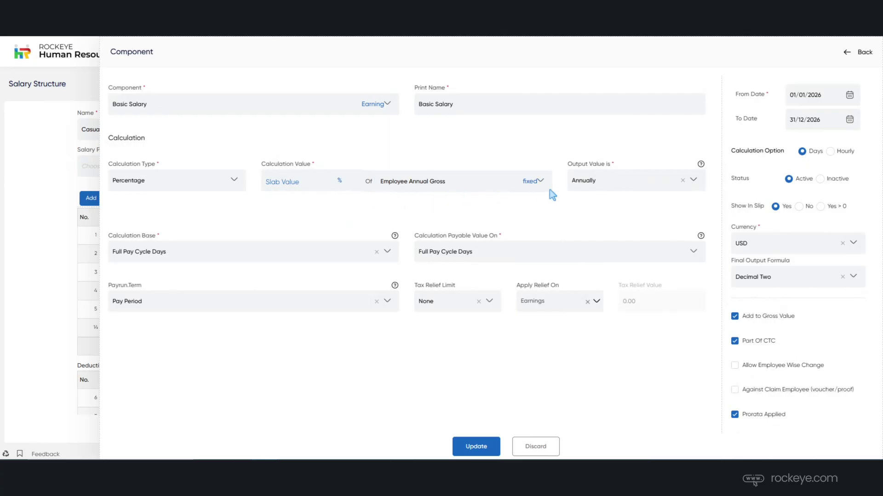
- Choose the output value period for Basic Salary and save the component
click(693, 184)
click(664, 227)
click(477, 447)
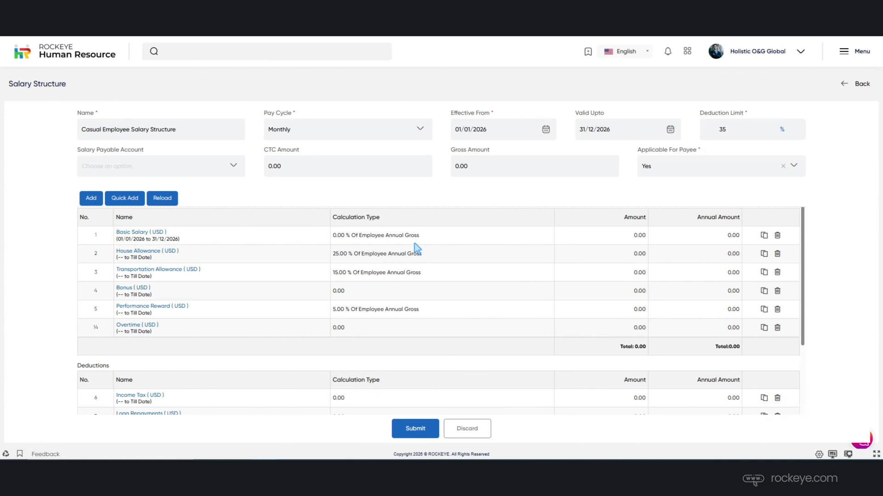
- Open the House Allowance component and set its validity from 01/01/2026 to 31/12/2026
click(167, 256)
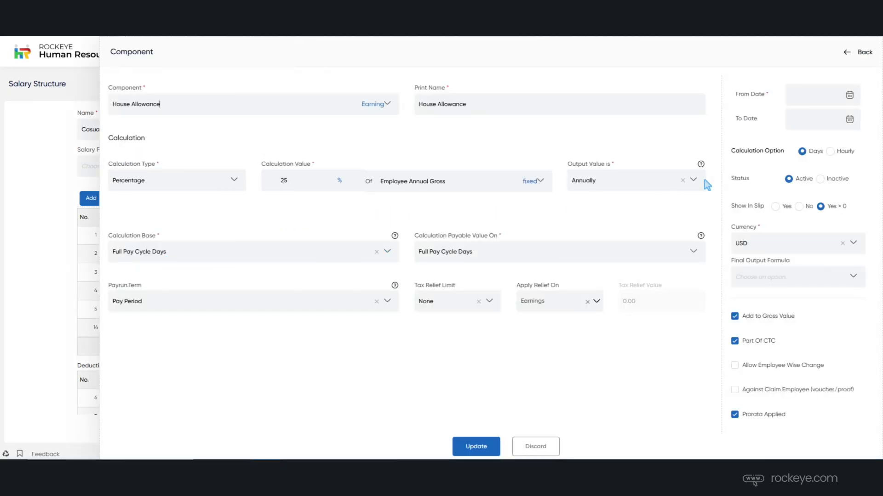
click(824, 93)
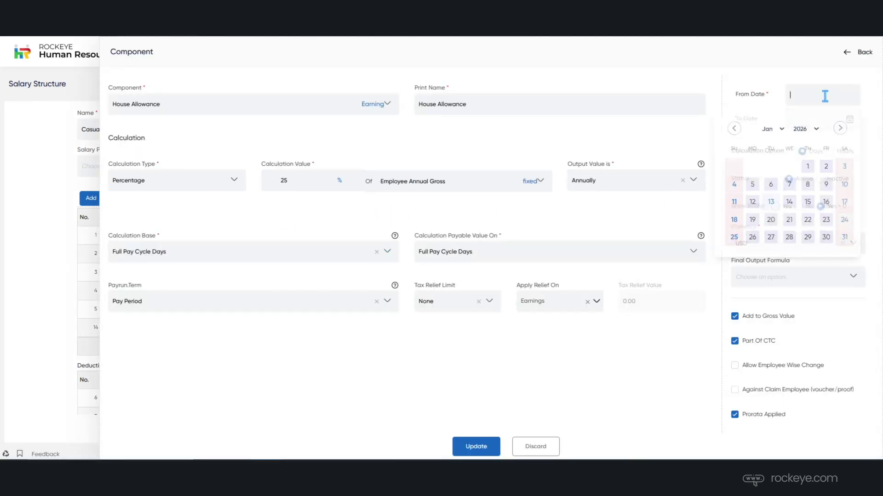
click(807, 166)
click(800, 122)
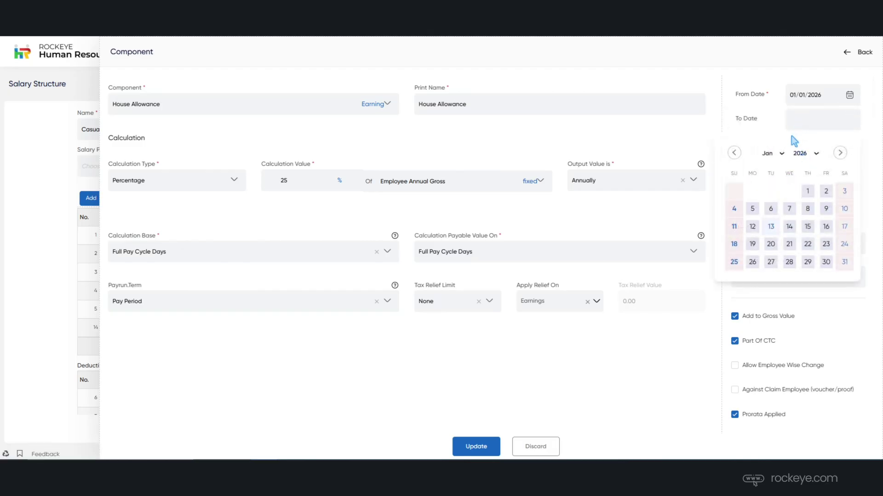
click(776, 153)
click(784, 254)
click(808, 262)
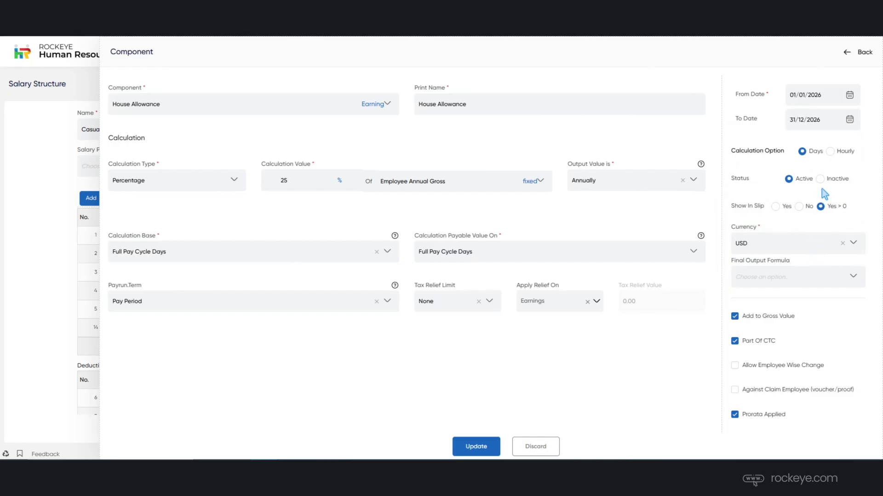
- Set House Allowance's final output formula to Decimal Two, save the component and submit the salary structure
click(802, 279)
click(782, 372)
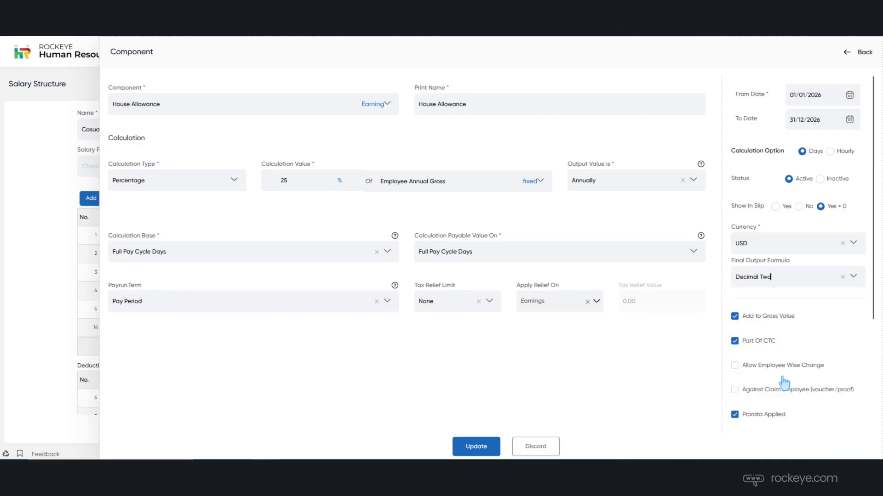
scroll(801, 344, down, 2)
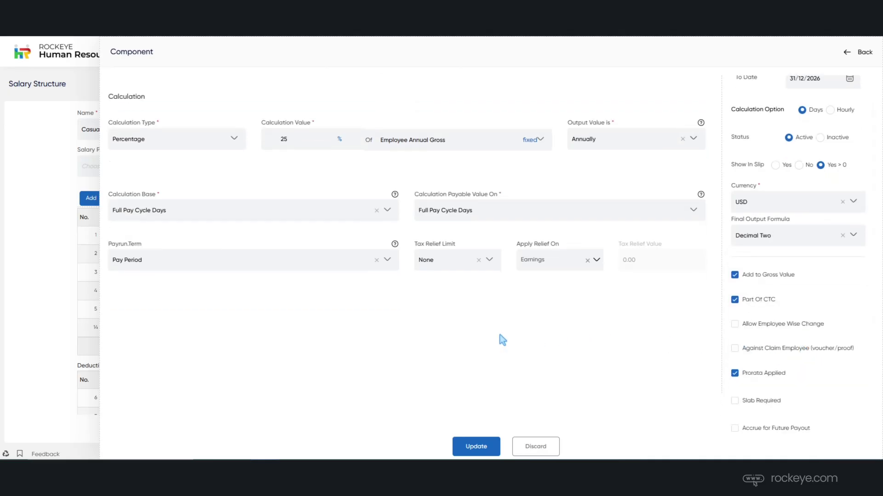
click(475, 446)
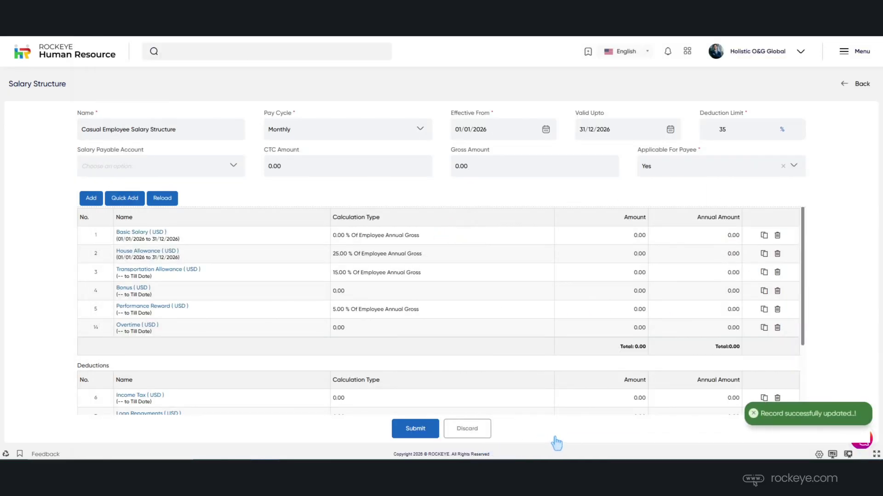
click(415, 430)
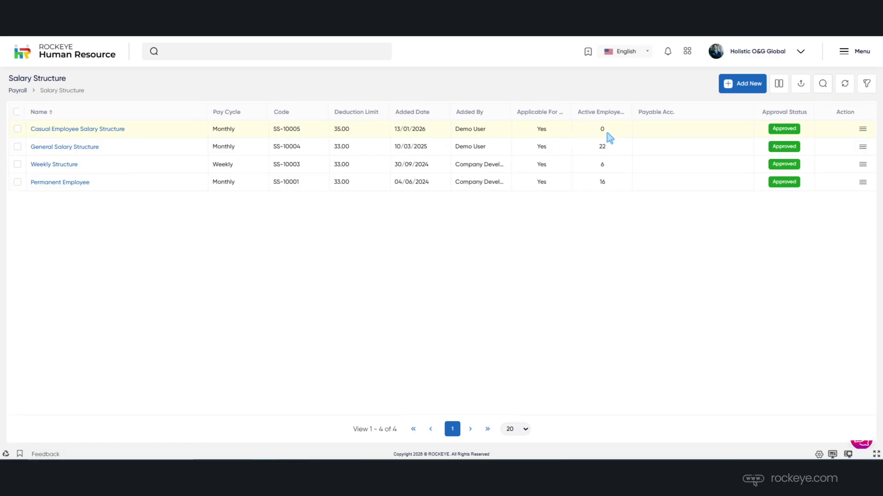
- Start a copy of the Casual Employee Salary Structure and name it Probation Employee Salary Structure
click(862, 129)
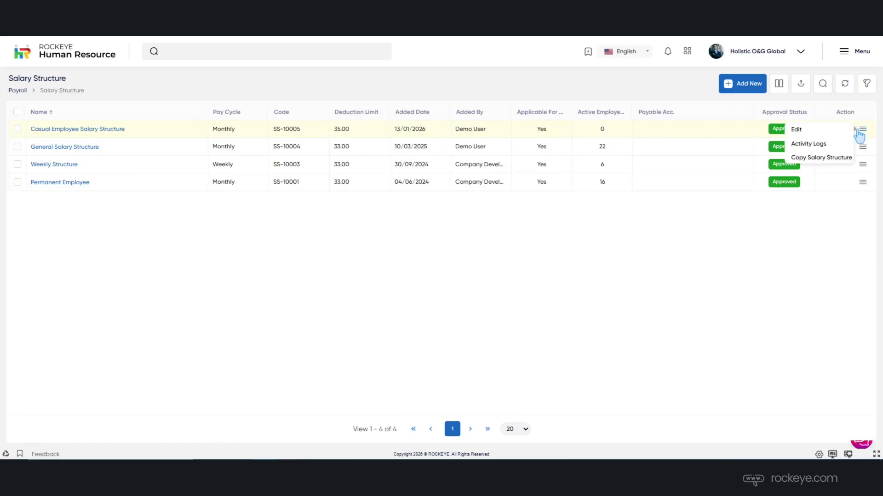
click(835, 159)
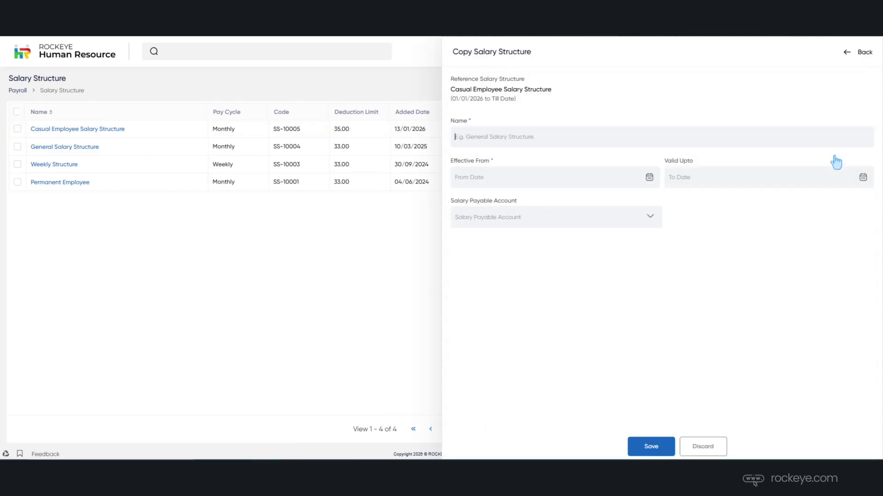
click(514, 138)
text(Probation Employee Salary Structure)
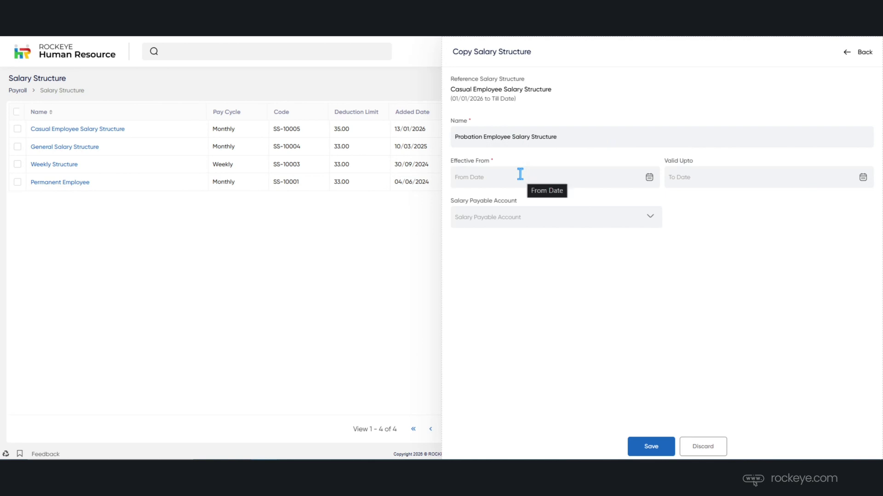
- Set the copied structure's effective from date to 01/01/2026 and its valid upto date to 31/12/2026
click(520, 174)
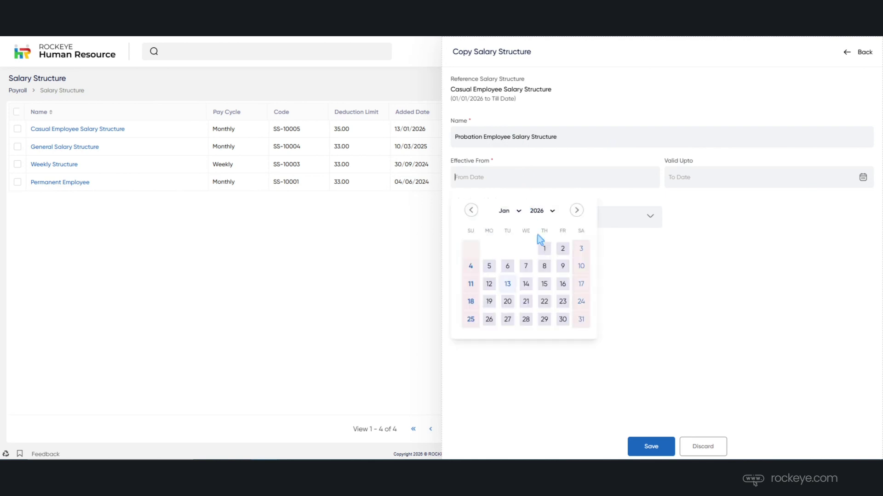
click(543, 250)
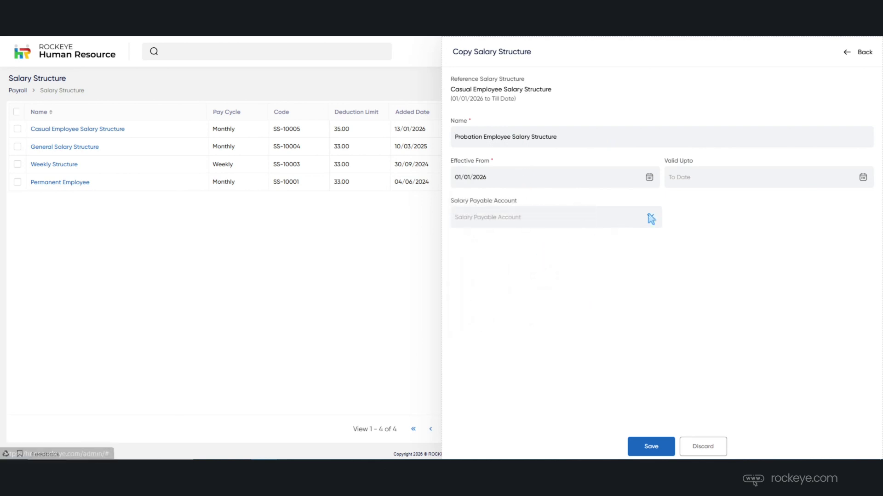
click(725, 179)
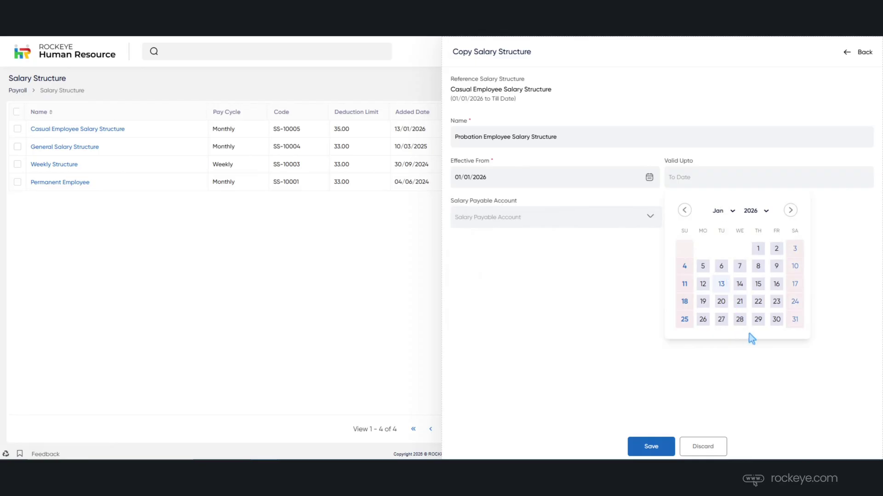
click(757, 320)
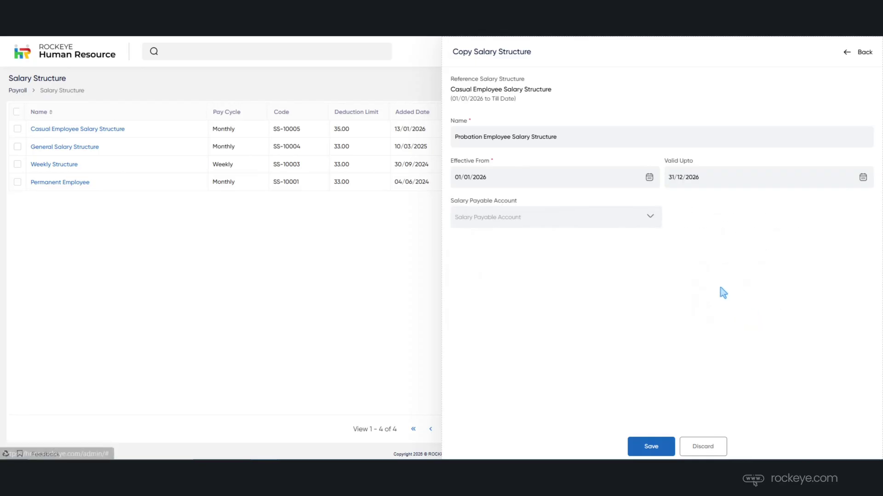
- Check the salary payable account options without choosing one, and save the copied salary structure
click(619, 221)
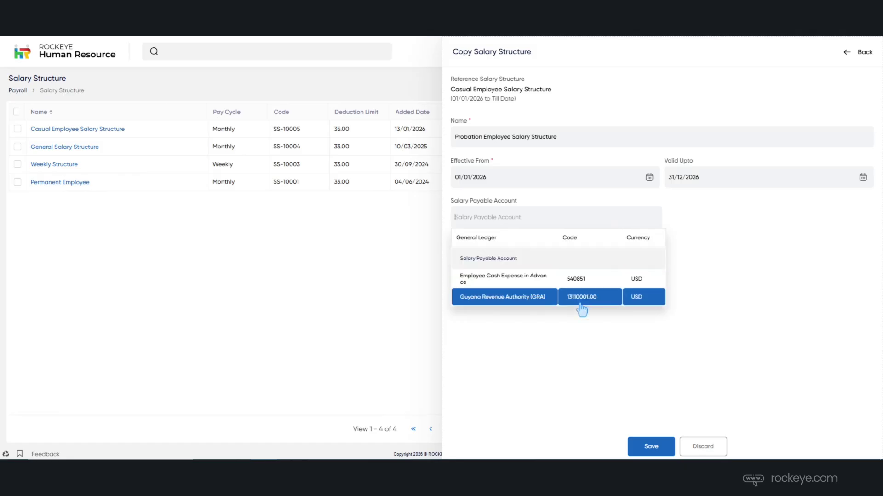
click(574, 342)
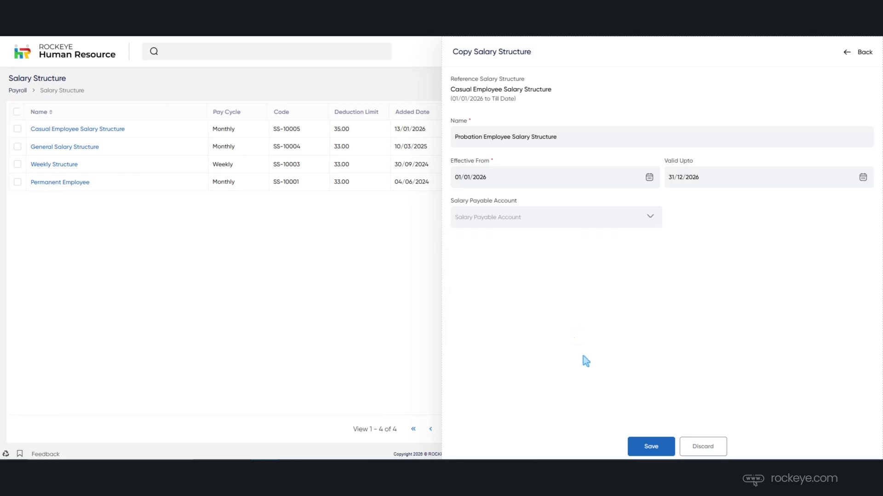
click(650, 447)
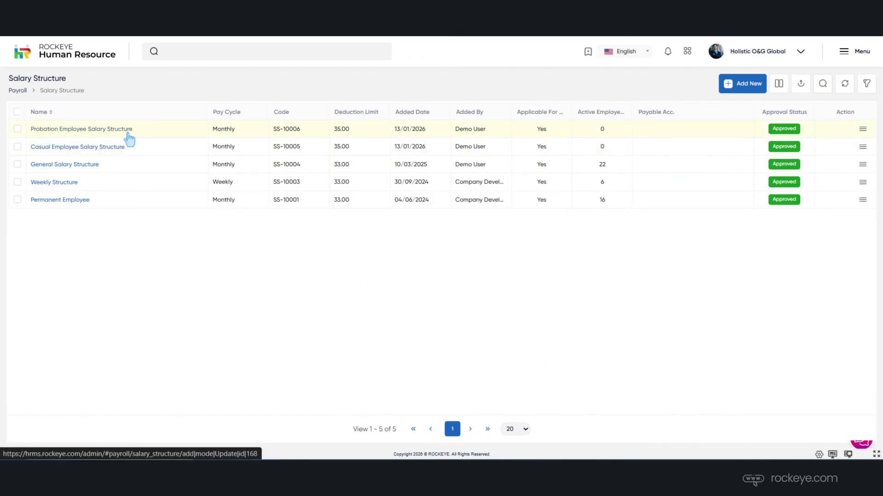
click(861, 130)
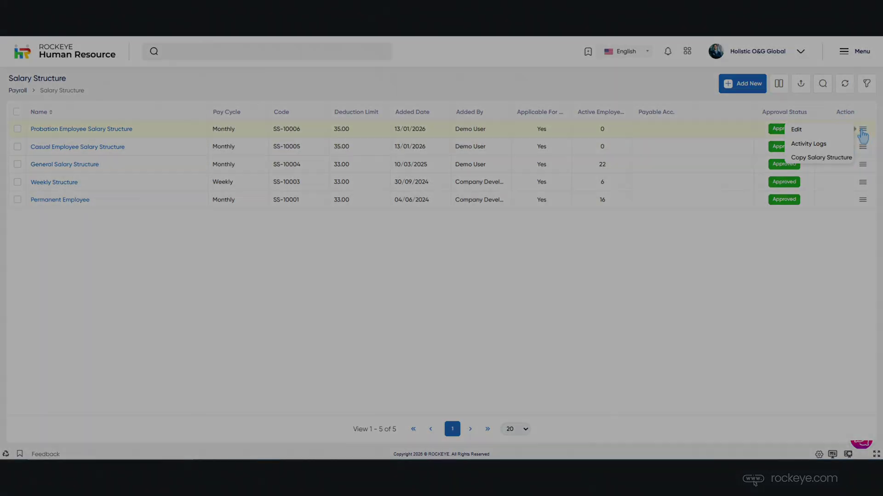